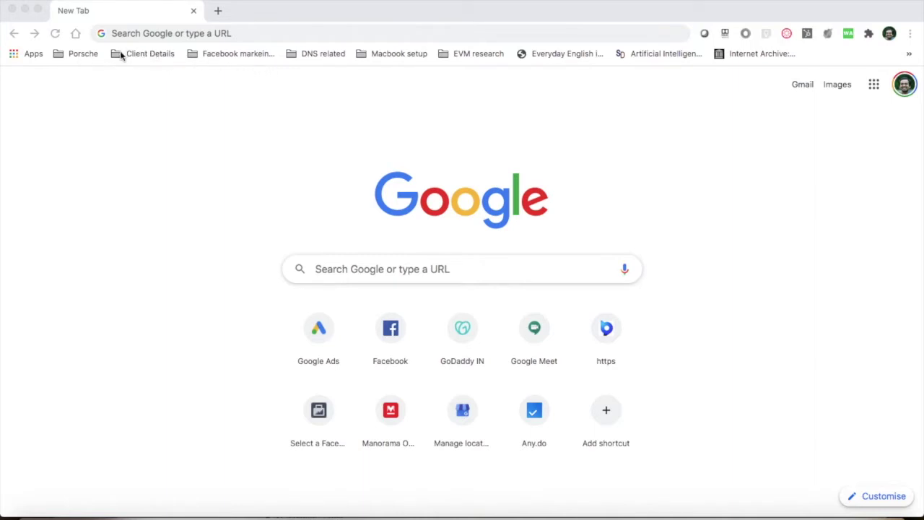
pyautogui.click(230, 55)
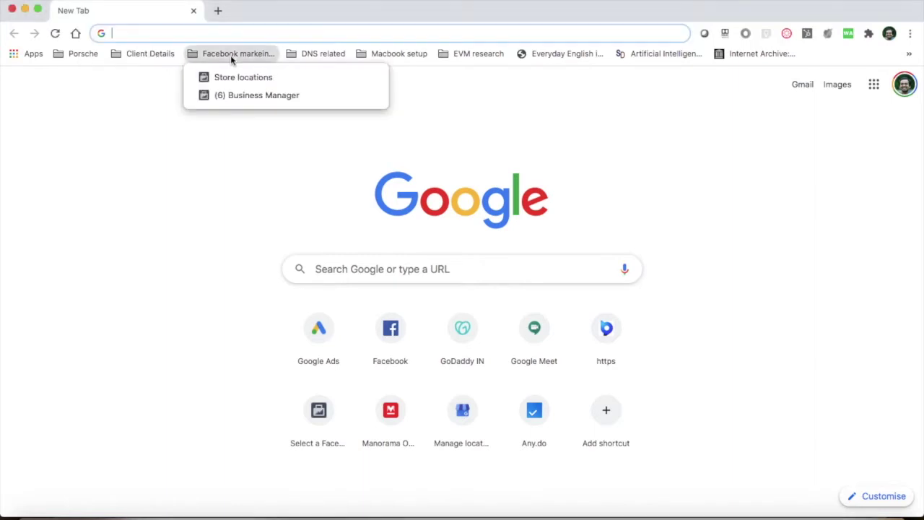
pyautogui.click(308, 50)
pyautogui.click(326, 53)
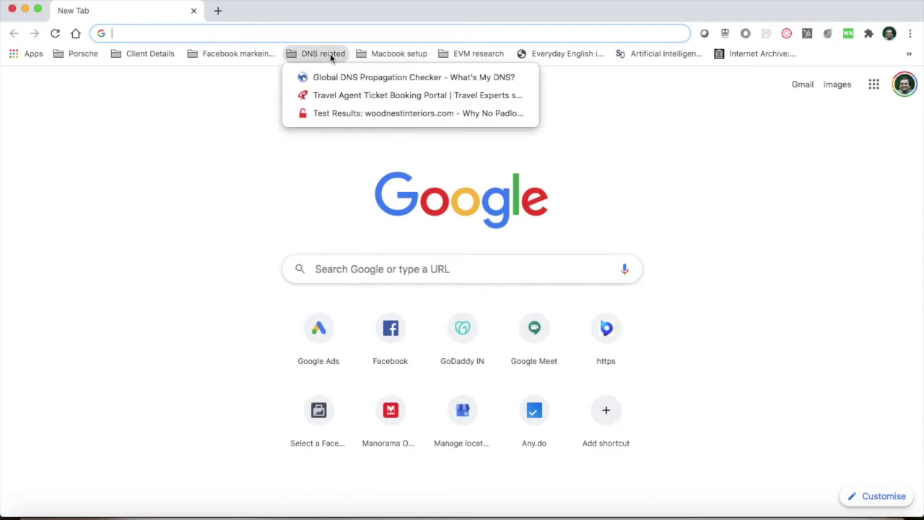
pyautogui.click(574, 101)
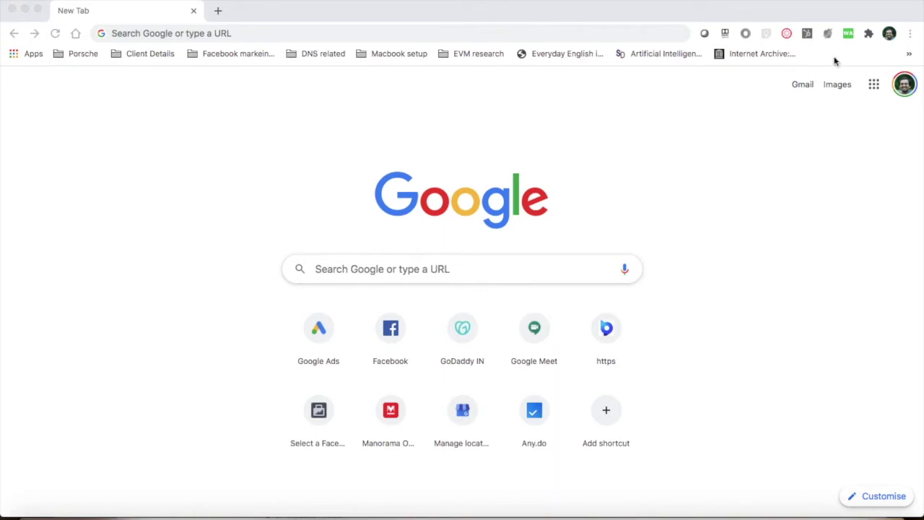
# Open the website lumiereholidays.com.
pyautogui.click(645, 34)
pyautogui.write('lum')
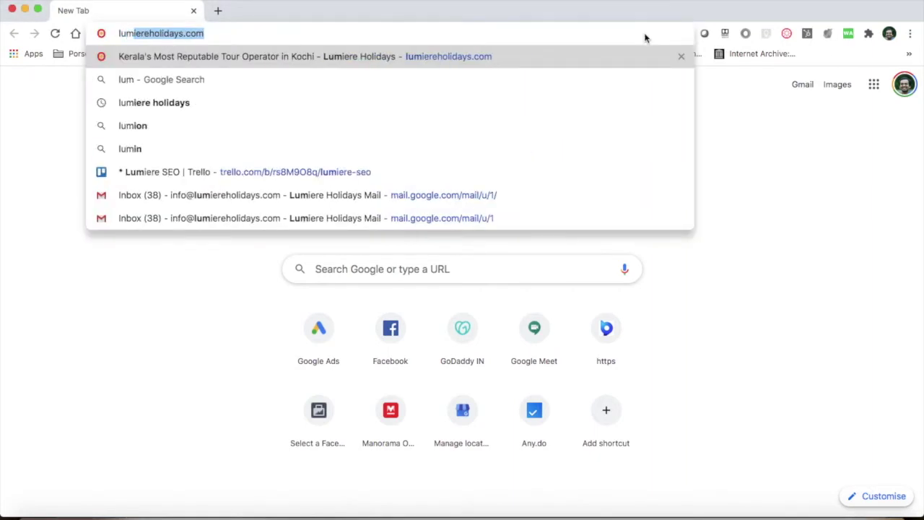
pyautogui.press('Return')
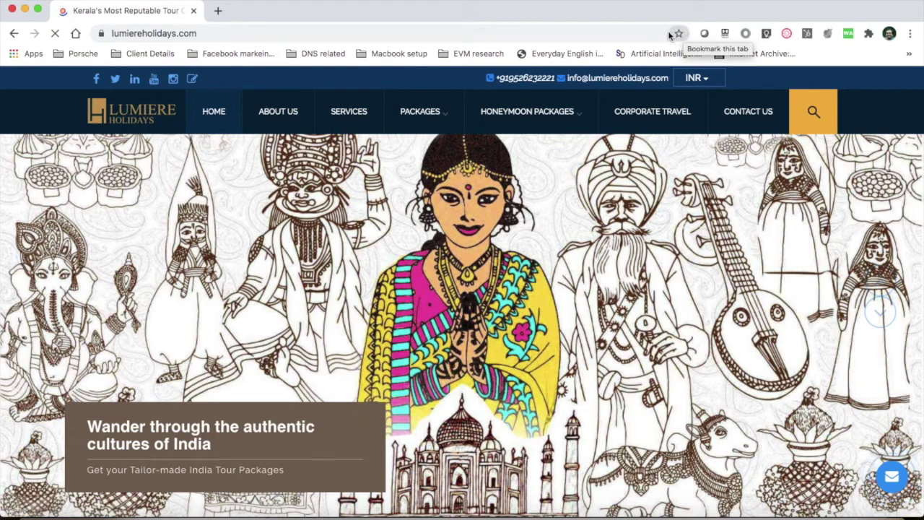
# Bookmark the Lumiere Holidays page in the Client Details folder and check that folder's contents.
pyautogui.click(680, 34)
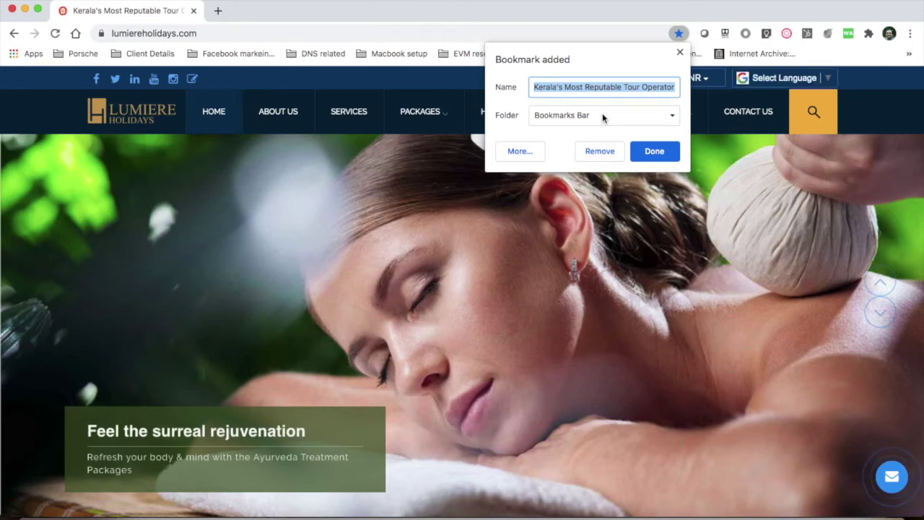
pyautogui.click(603, 117)
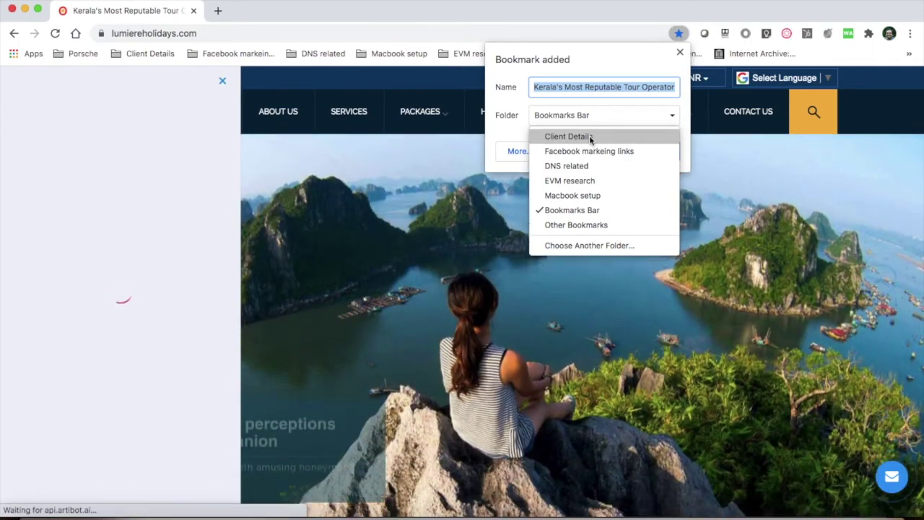
pyautogui.click(590, 137)
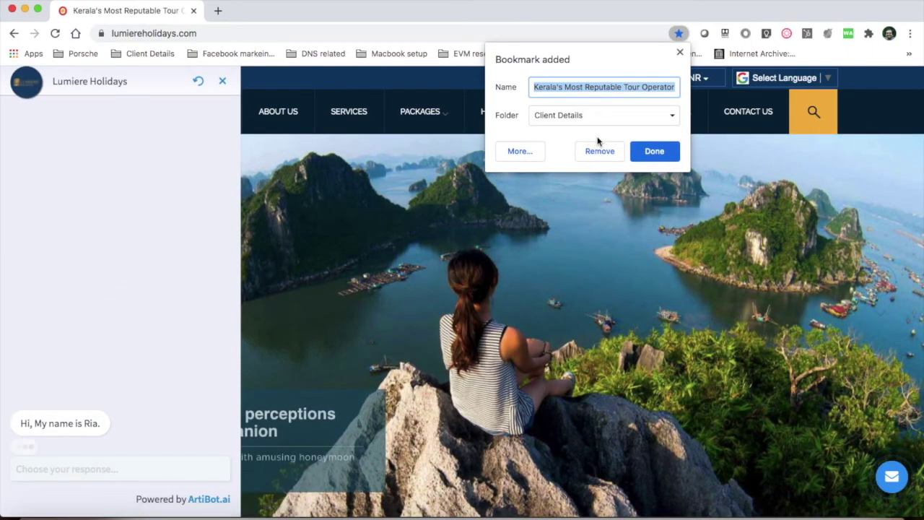
pyautogui.click(652, 152)
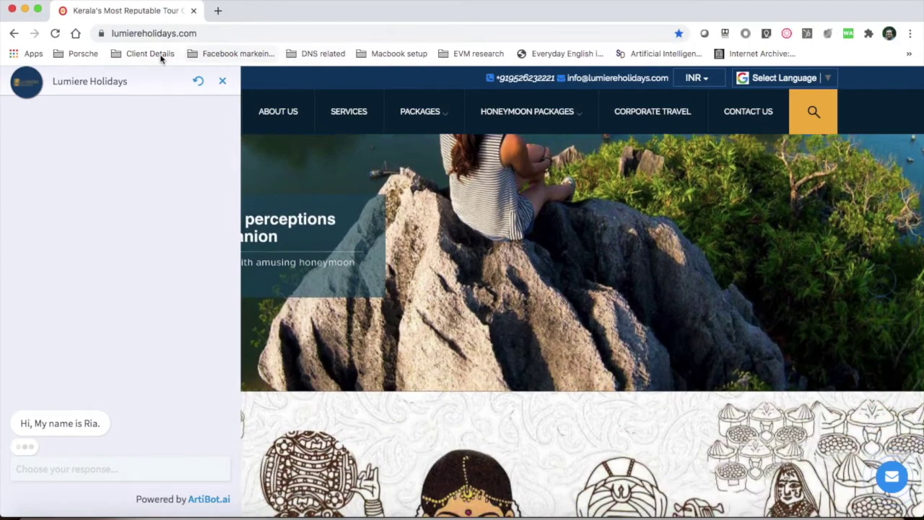
pyautogui.click(156, 54)
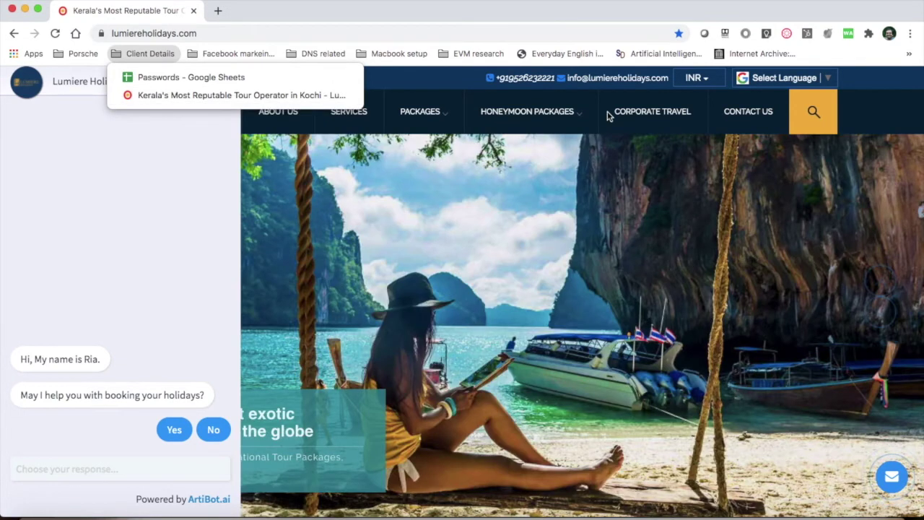
pyautogui.click(563, 13)
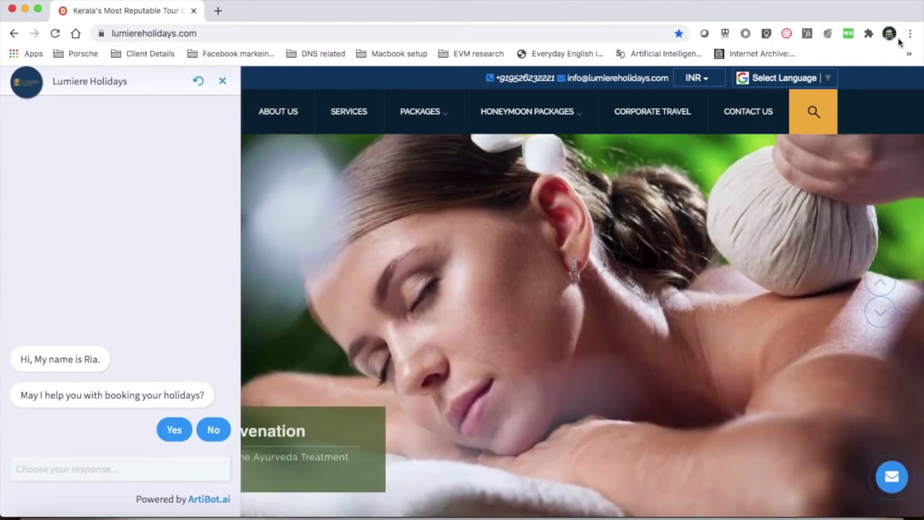
# Open the Bookmark Manager.
pyautogui.rightClick(841, 58)
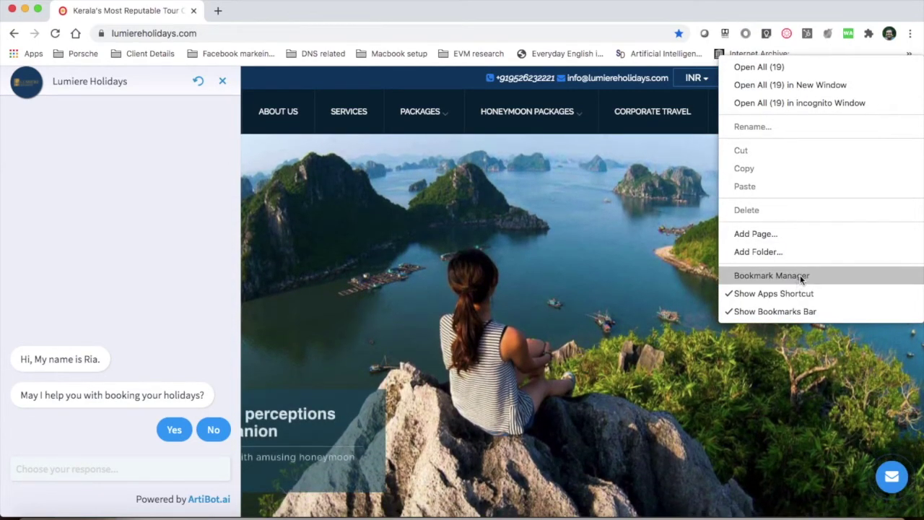
pyautogui.click(856, 53)
pyautogui.click(910, 34)
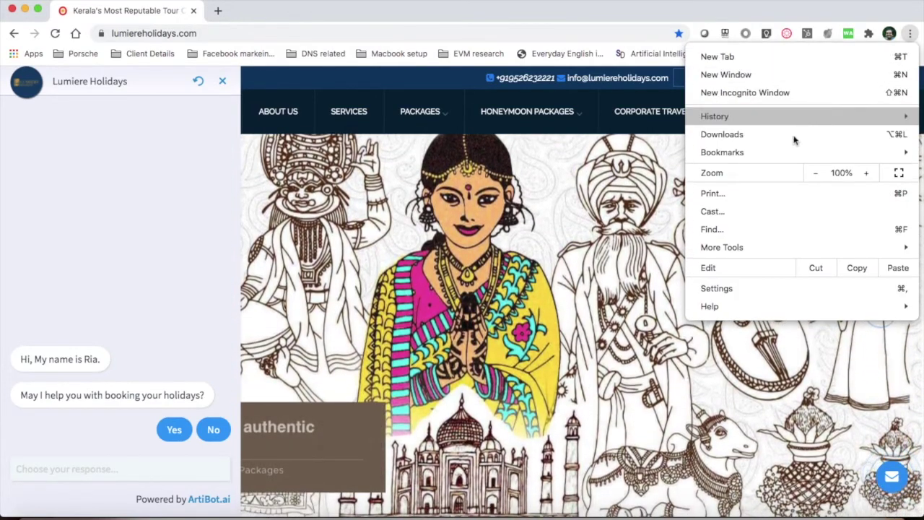
pyautogui.moveTo(777, 153)
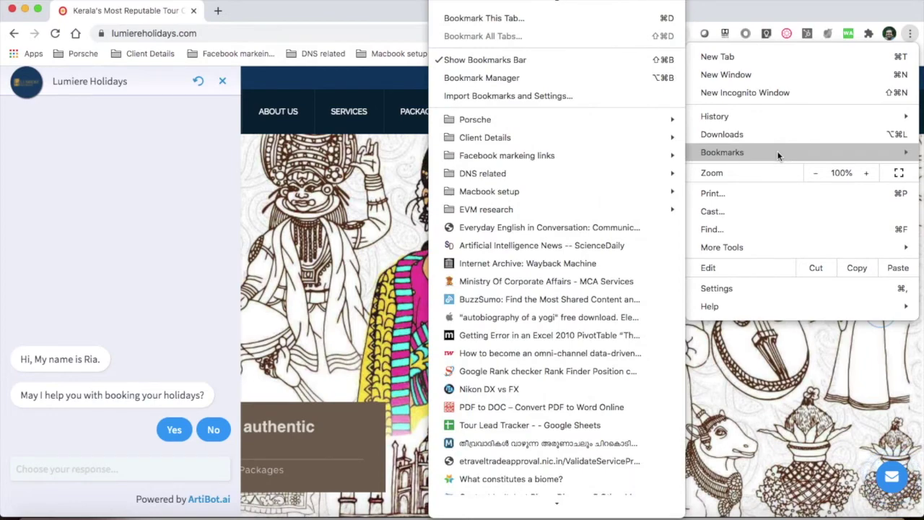
pyautogui.click(535, 78)
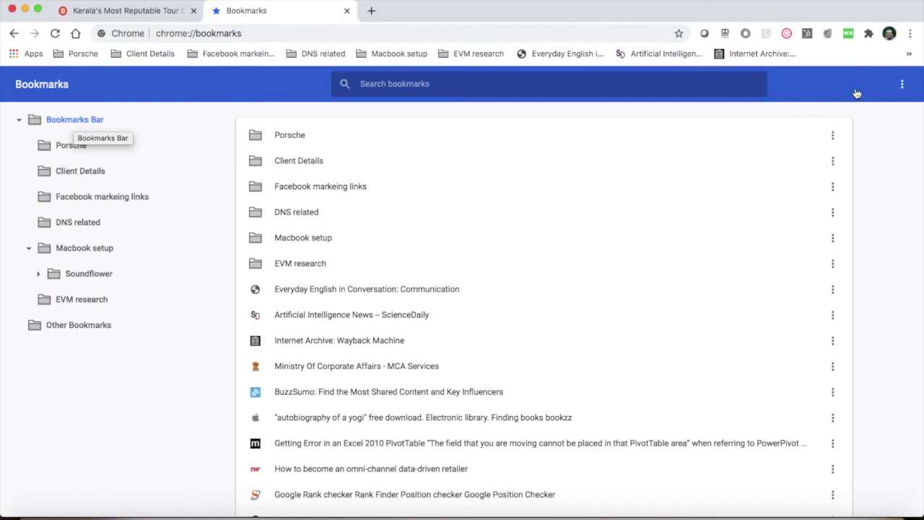
# Open all bookmarks of the Porsche folder in new tabs from the Bookmark Manager.
pyautogui.click(902, 87)
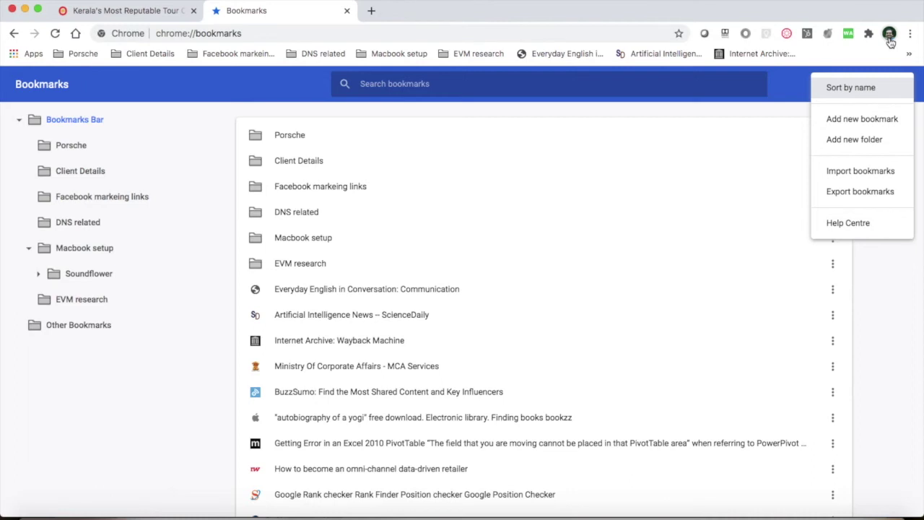
pyautogui.click(882, 186)
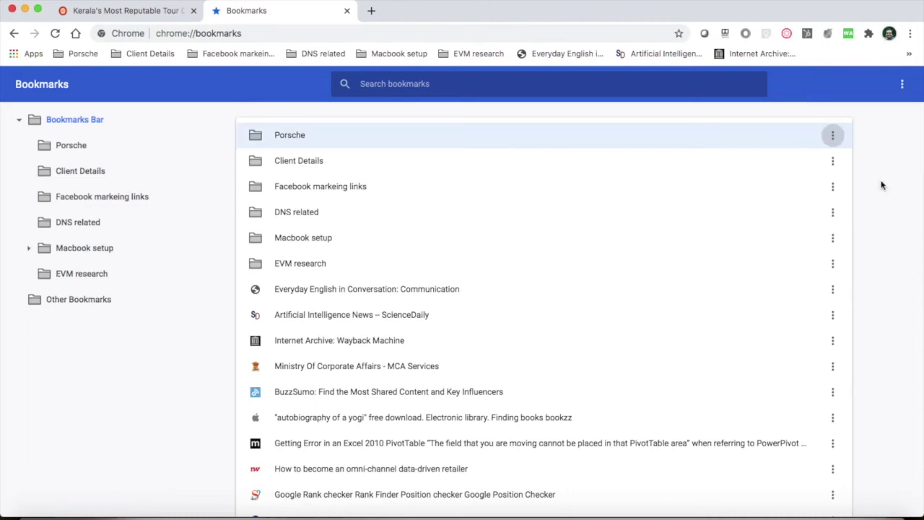
pyautogui.click(833, 136)
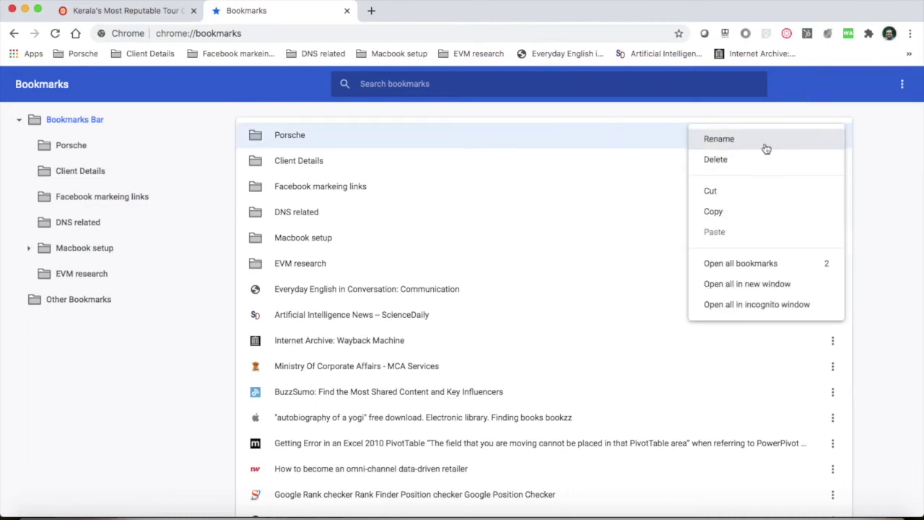
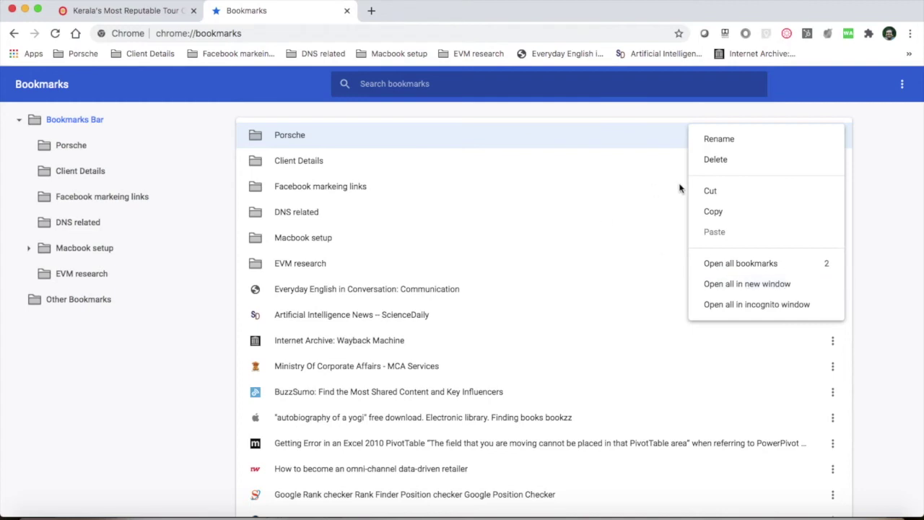
pyautogui.click(822, 265)
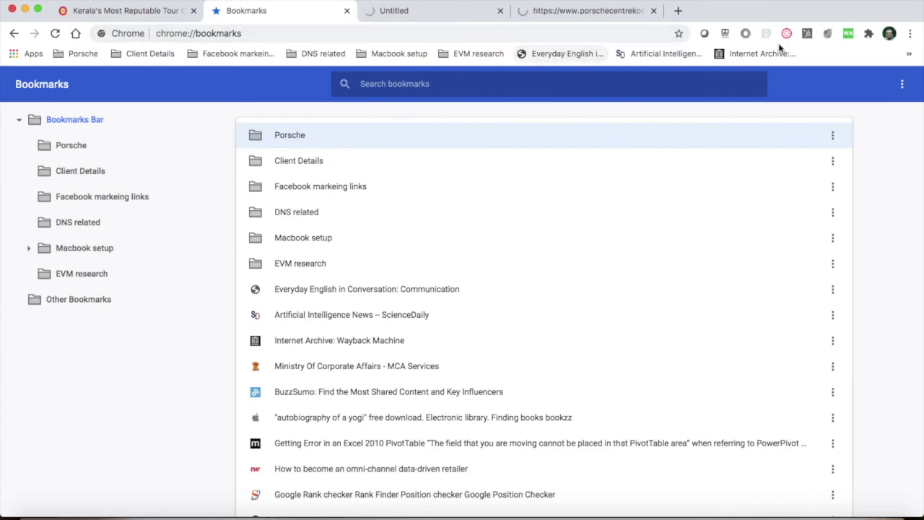
# Create a bookmark folder named "New folder test" in the Bookmarks Bar.
pyautogui.rightClick(826, 57)
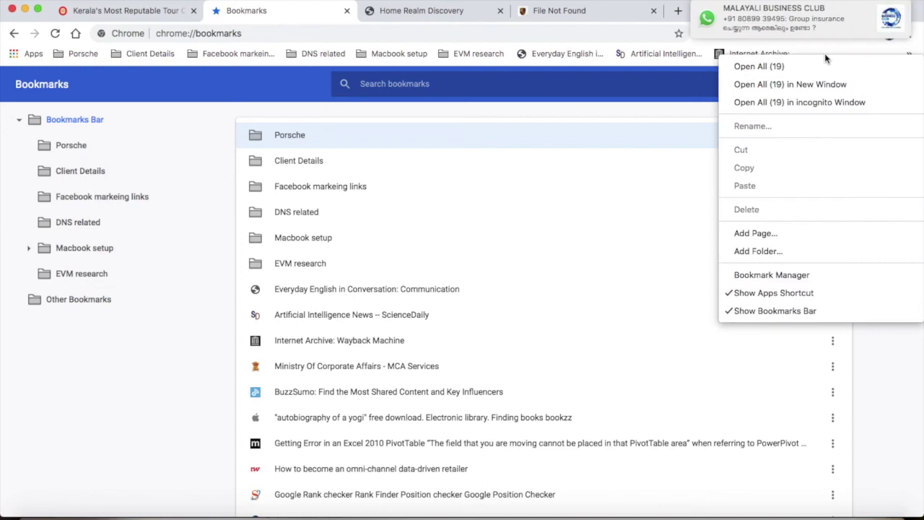
pyautogui.click(770, 252)
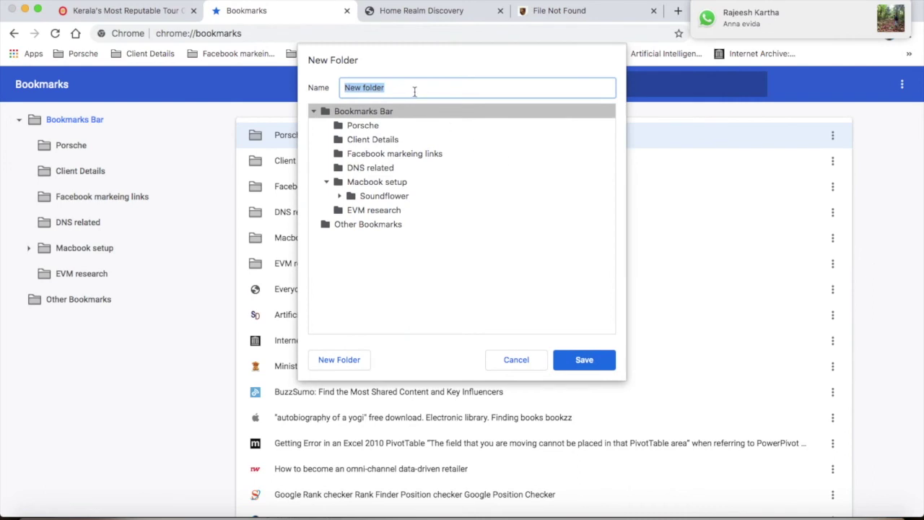
pyautogui.write('N')
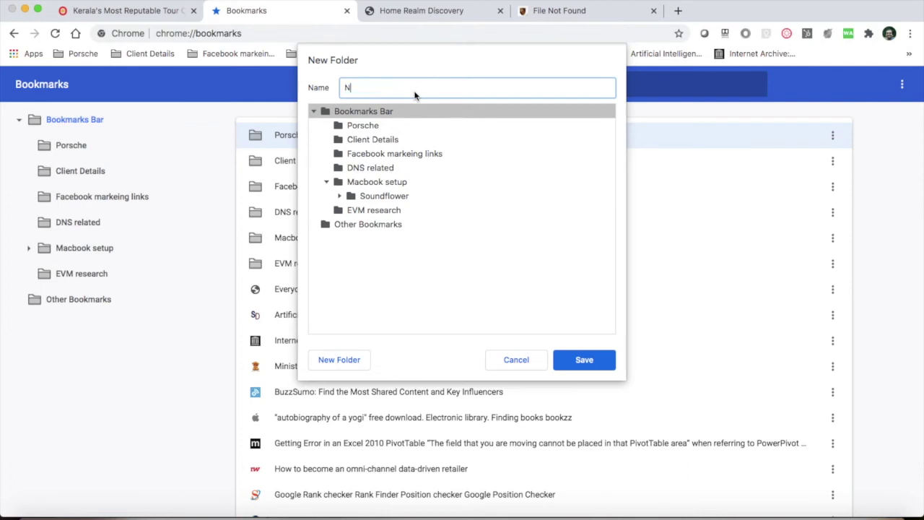
pyautogui.write('ew folder test')
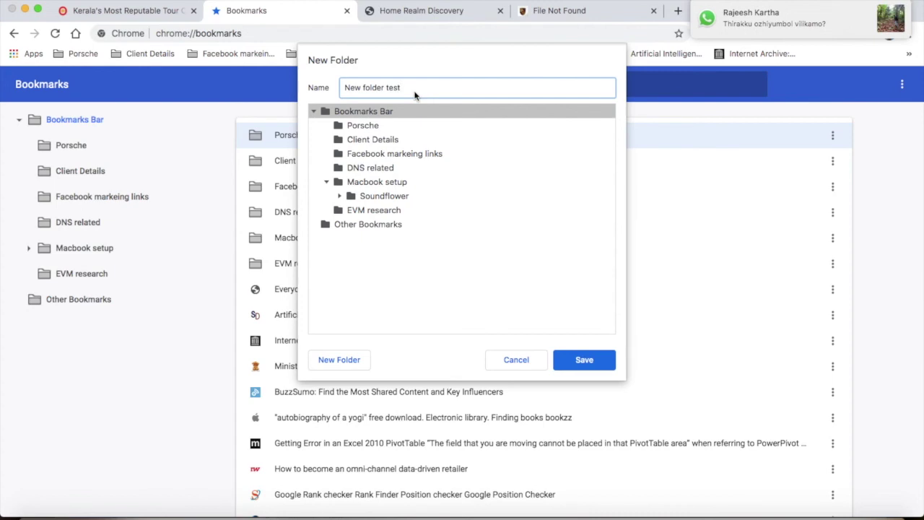
pyautogui.click(585, 360)
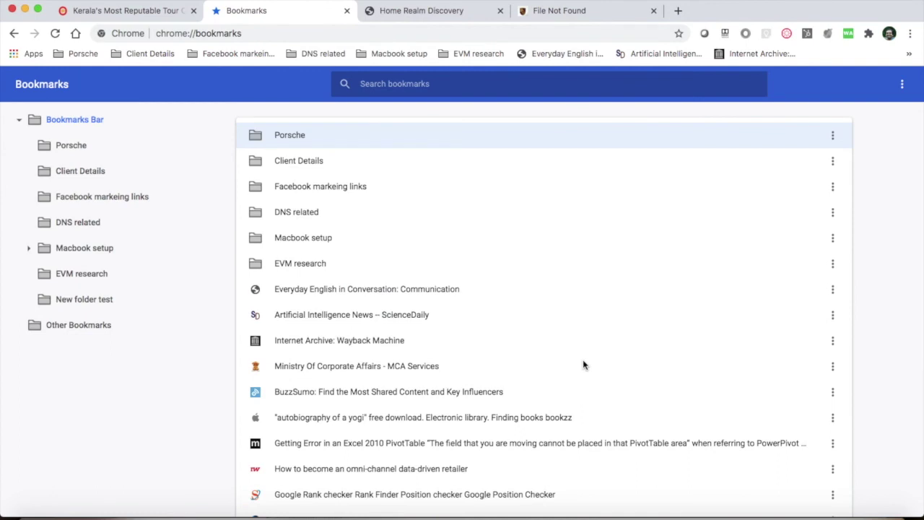
# Move the "Car Dealership | Sytner Group" bookmark from the EVM research folder into "New folder test" and display that folder.
pyautogui.click(89, 304)
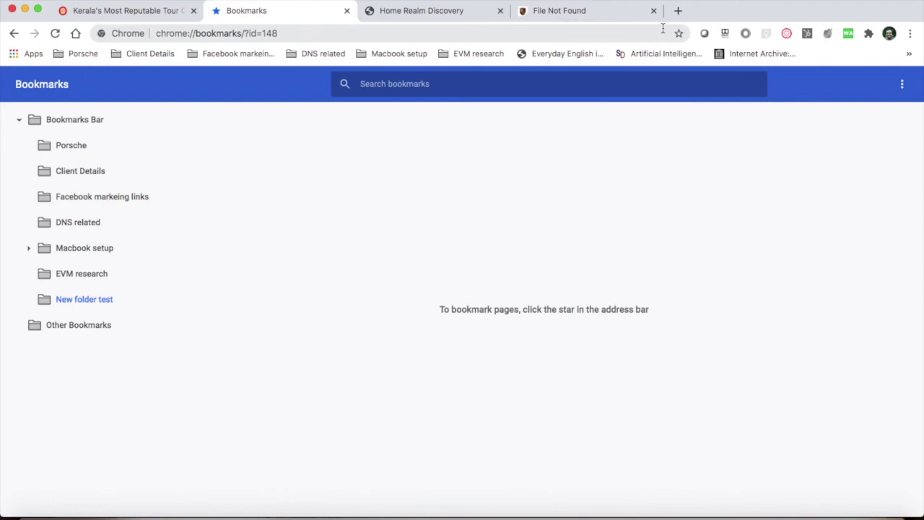
pyautogui.click(87, 274)
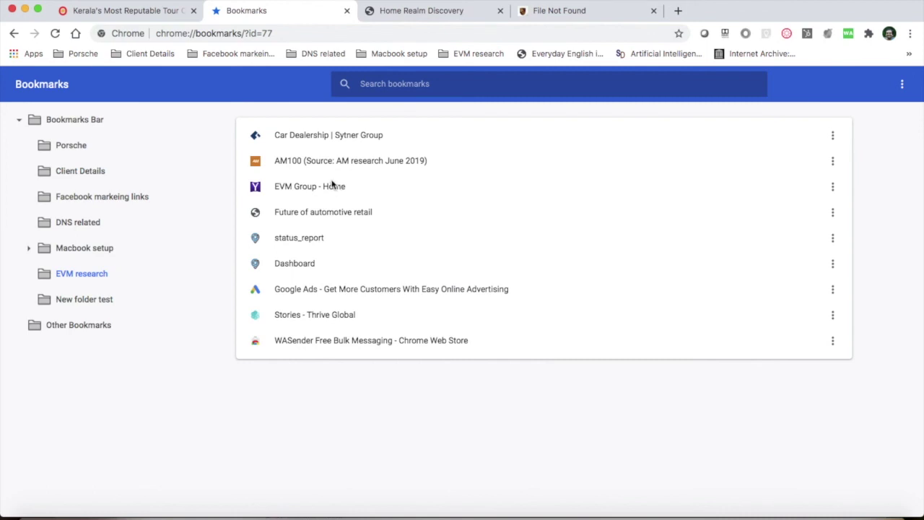
pyautogui.moveTo(336, 137); pyautogui.dragTo(101, 302)
pyautogui.click(109, 301)
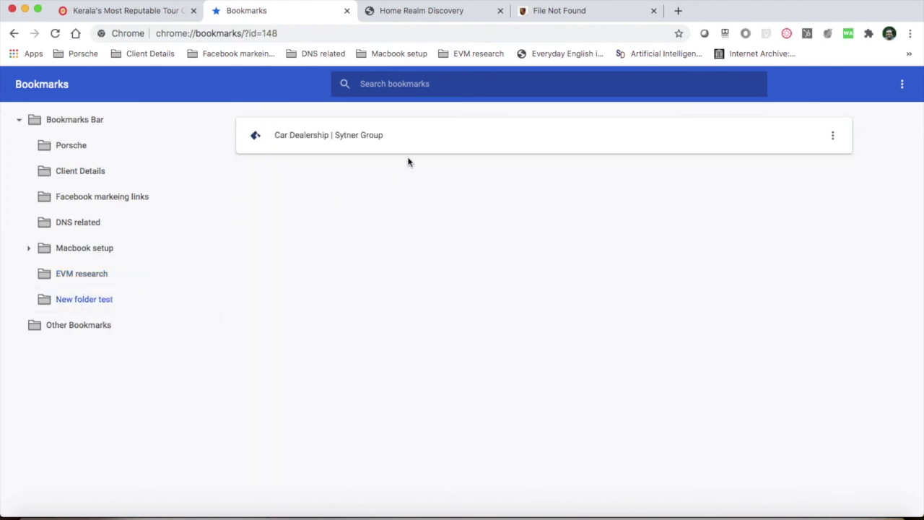